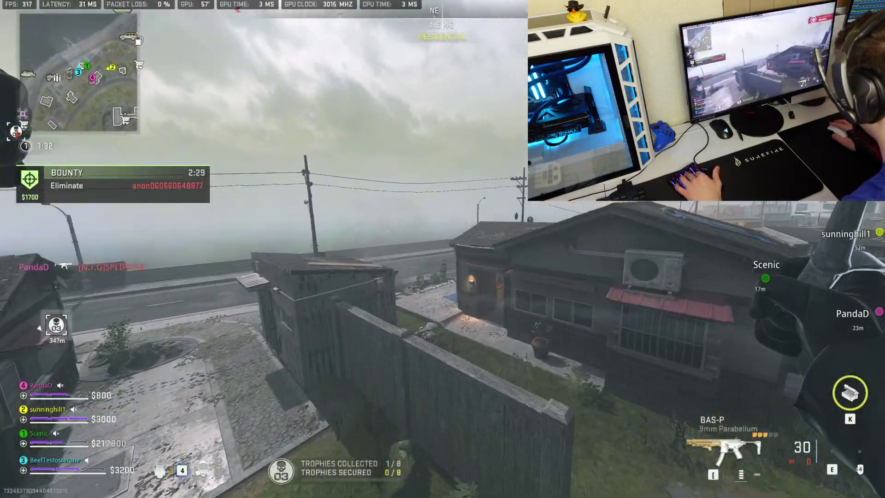
# Step: Sprint through the neighbourhood, then aim and fire down the coastal road
pyautogui.press('shift')
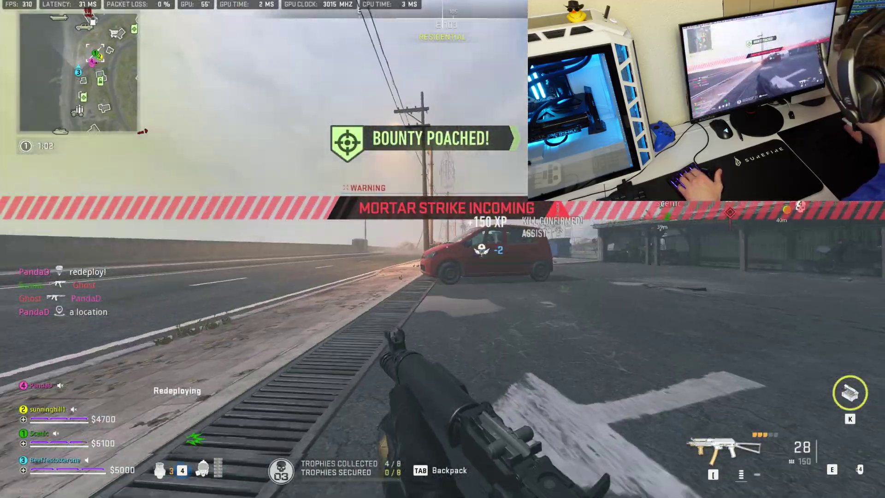
pyautogui.press('w')
pyautogui.press('shift')
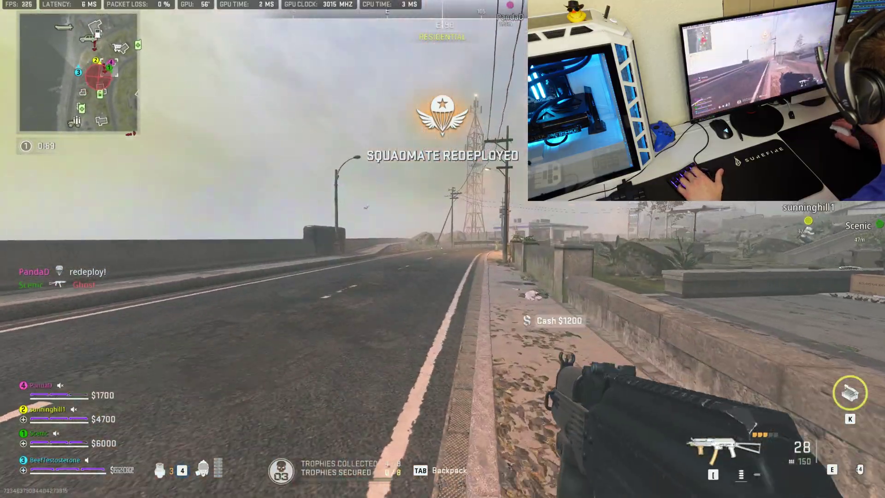
pyautogui.rightClick(442, 249)
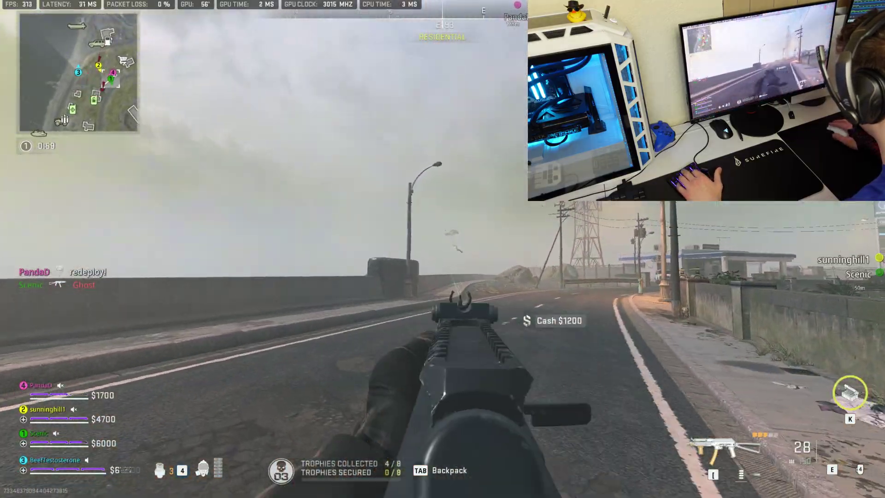
pyautogui.click(443, 249)
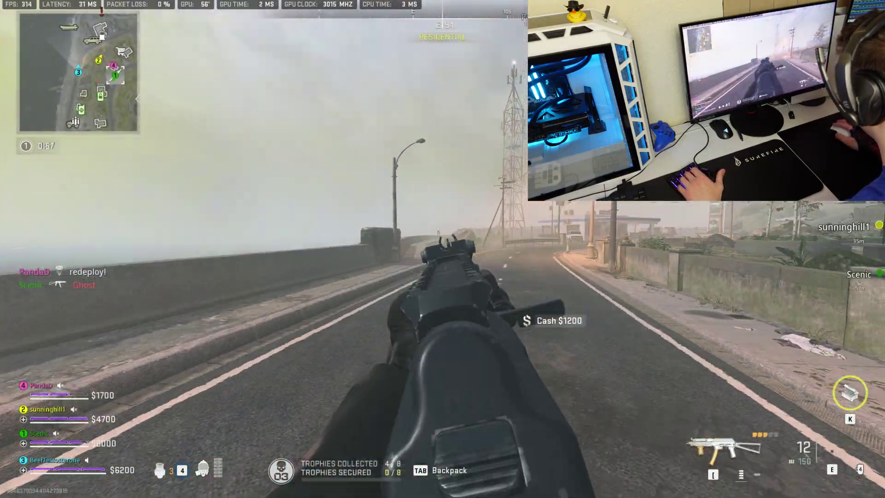
pyautogui.click(443, 249)
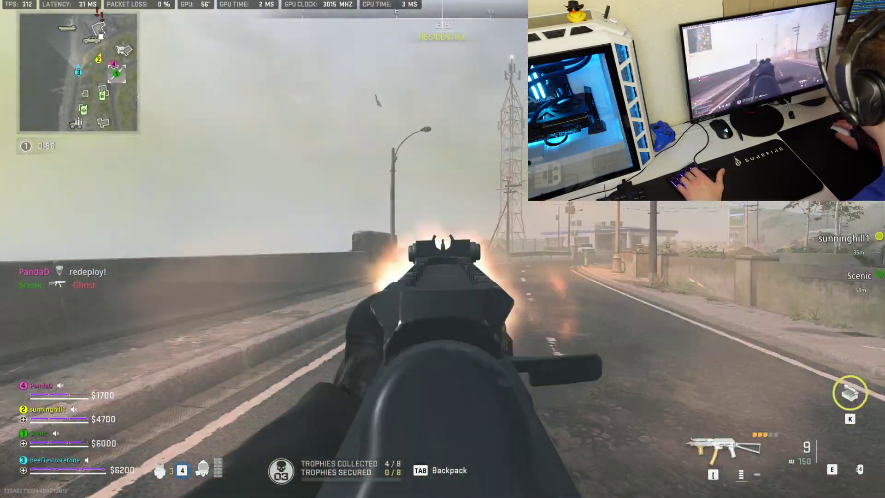
pyautogui.rightClick(443, 249)
pyautogui.click(442, 249)
# Step: Climb onto the sea wall, move along it, and switch to the HCR 56 rifle
pyautogui.press('w')
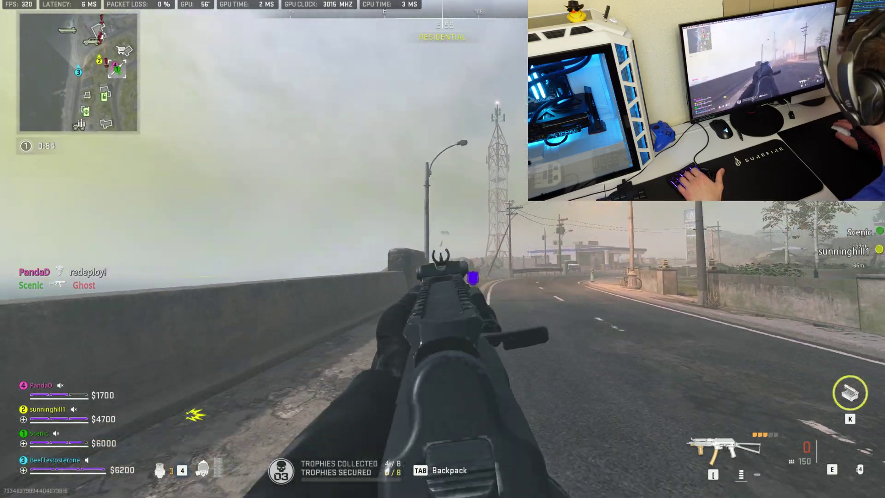
pyautogui.press('space')
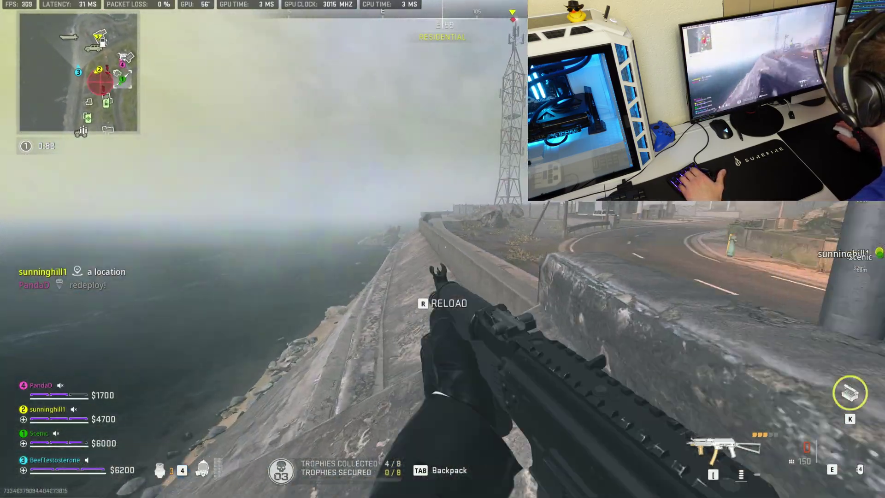
pyautogui.press('r')
pyautogui.press('w')
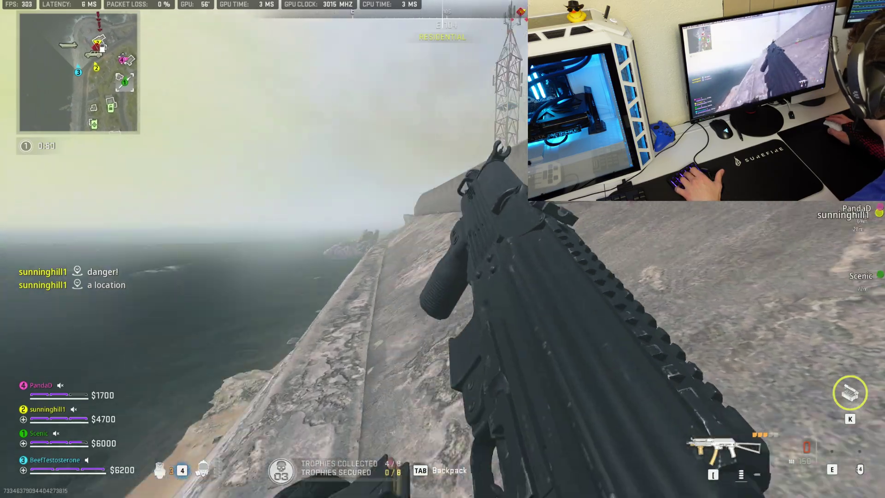
pyautogui.press('shift')
pyautogui.press('1')
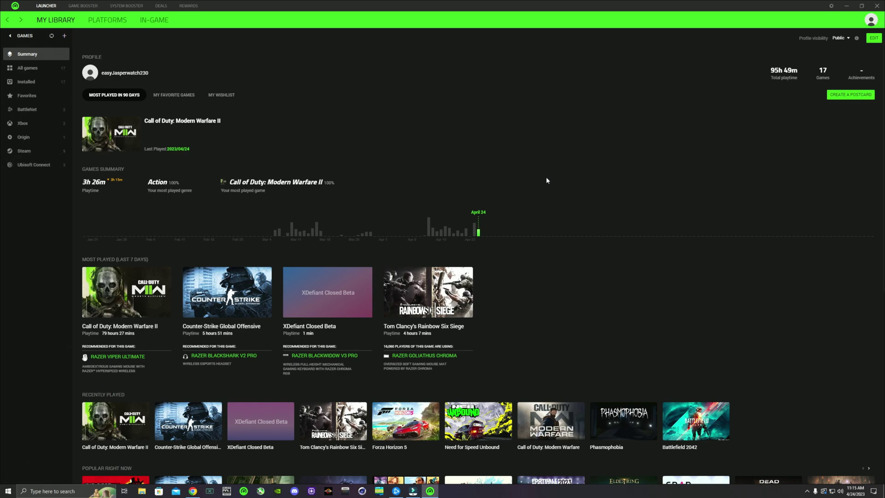
# Step: Show Cortex's Game Booster optimization list, restore the window to a smaller size, and bring up Chrome
pyautogui.click(83, 6)
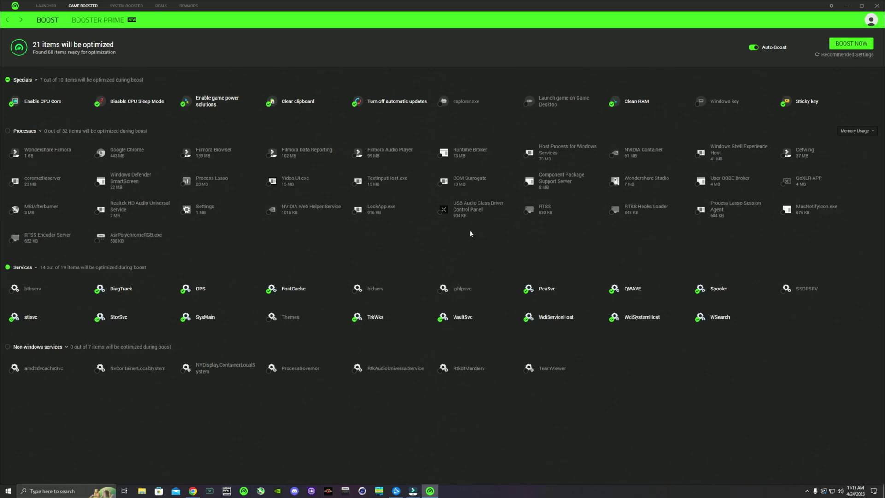
pyautogui.doubleClick(674, 6)
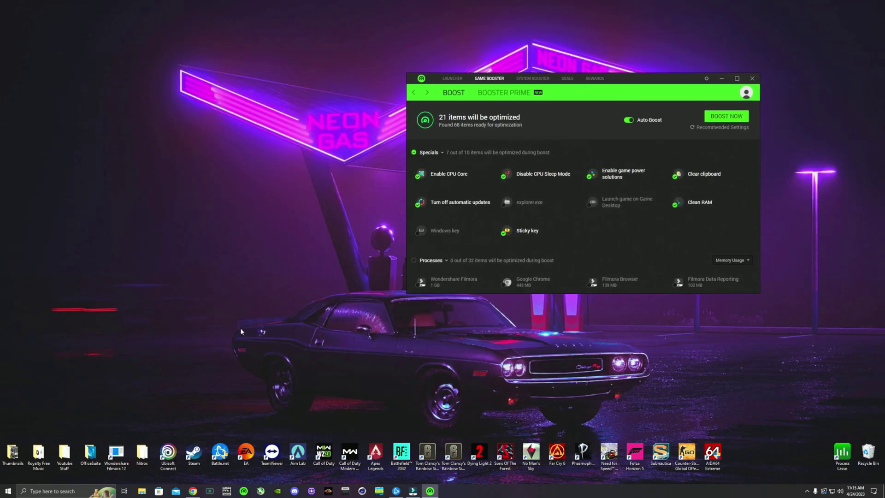
pyautogui.click(192, 492)
# Step: Google 'razer cortex' and open the 'Razer Cortex - Game Booster For PC, Laptops' page
pyautogui.click(74, 19)
pyautogui.write('razer cortex')
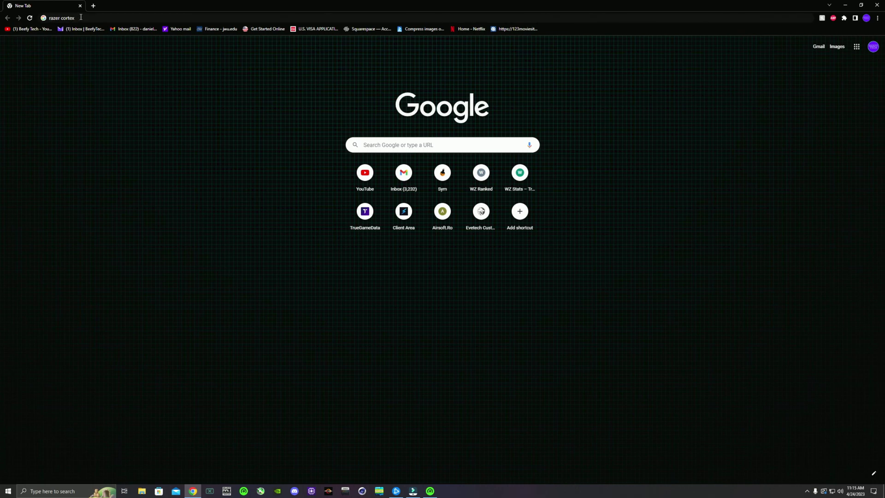
pyautogui.click(81, 17)
pyautogui.press('Return')
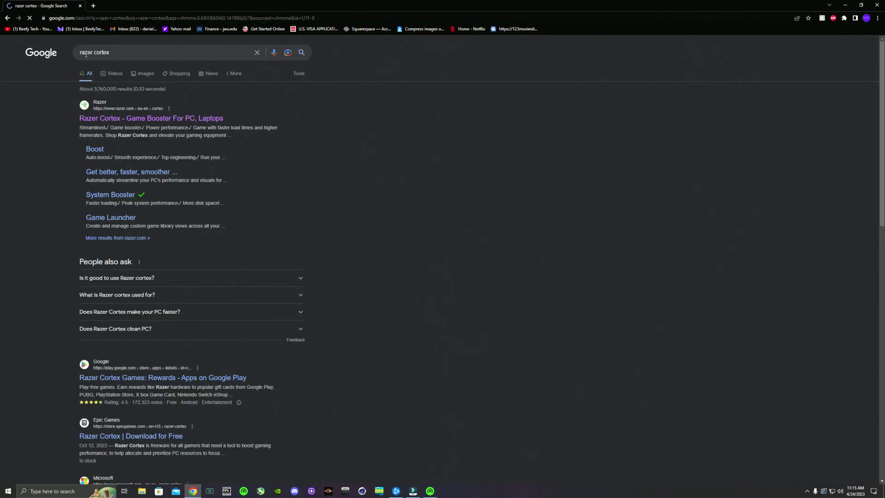
pyautogui.click(133, 118)
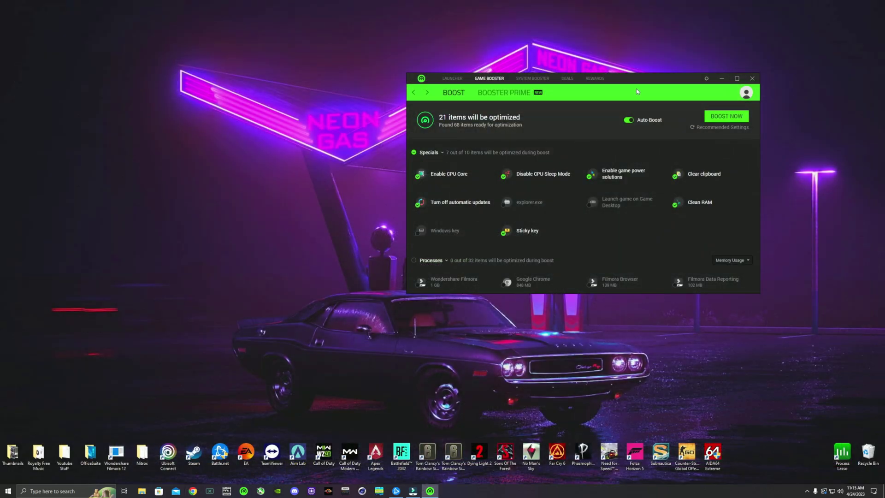
pyautogui.click(737, 78)
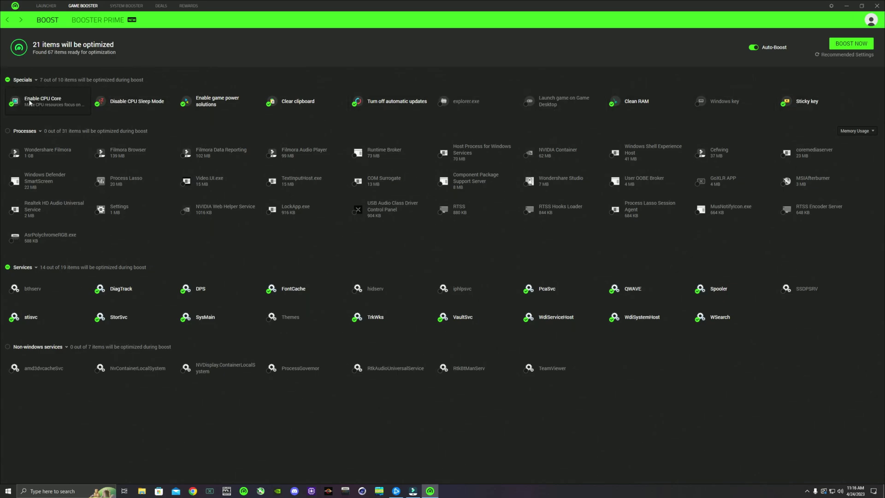
pyautogui.click(58, 102)
pyautogui.click(756, 49)
pyautogui.click(754, 47)
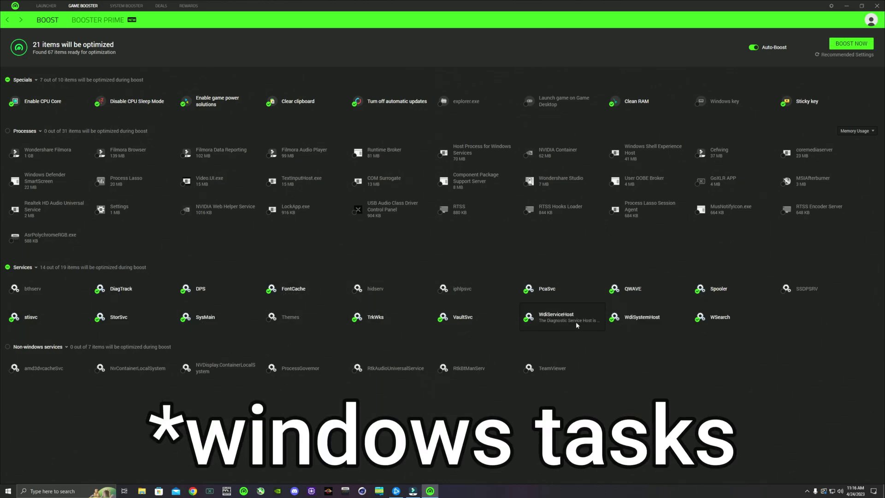
pyautogui.moveTo(84, 293)
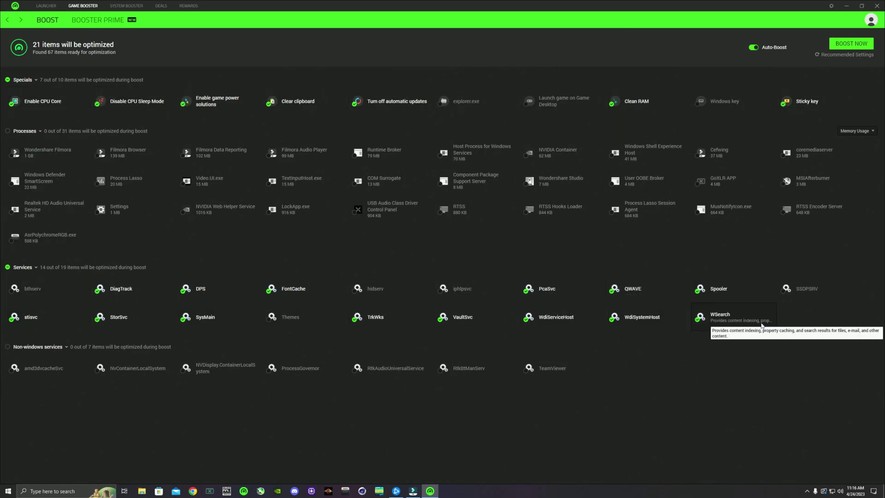
# Step: Launch Call of Duty: Warzone 2.0 from Battle.net so Cortex boosts 12 items
pyautogui.click(396, 491)
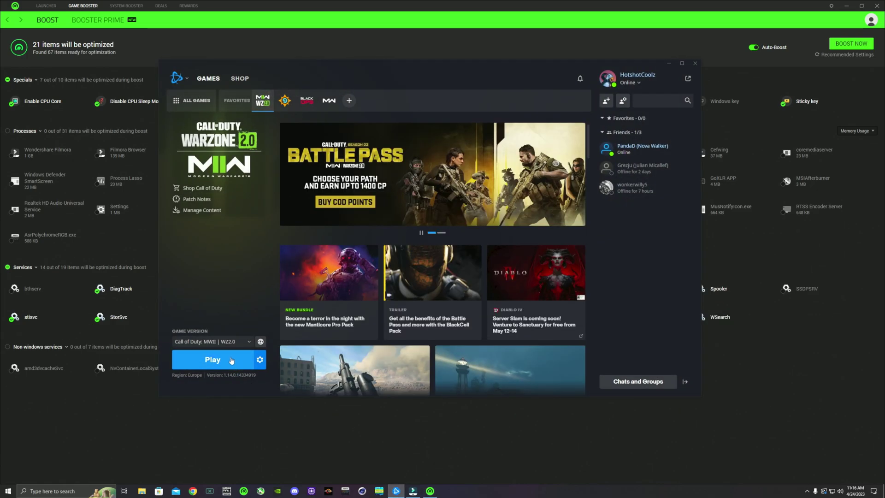
pyautogui.click(232, 360)
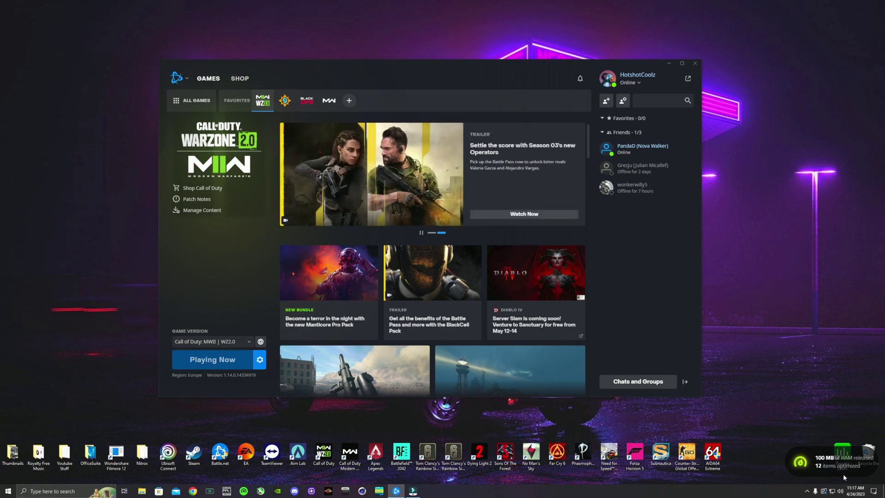
pyautogui.click(193, 491)
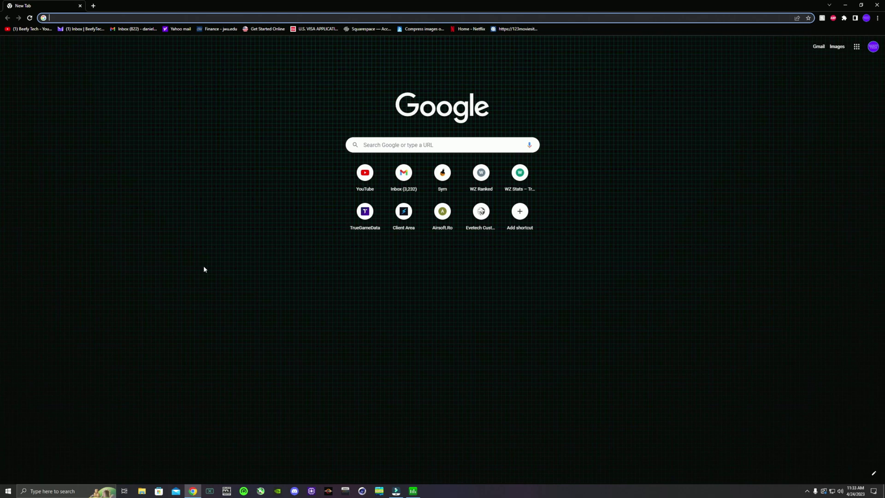
# Step: Search 'process lasso', open the bitsum.com Process Lasso page, then minimize Chrome
pyautogui.write('process lasso')
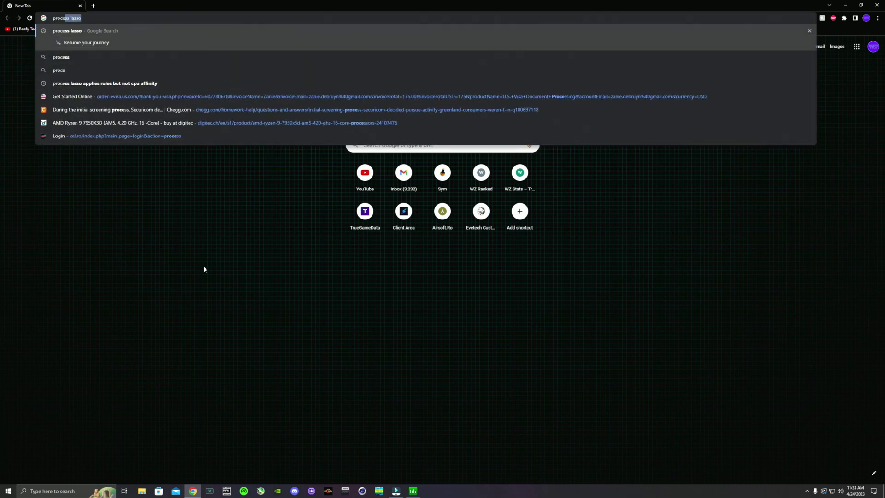
pyautogui.press('Return')
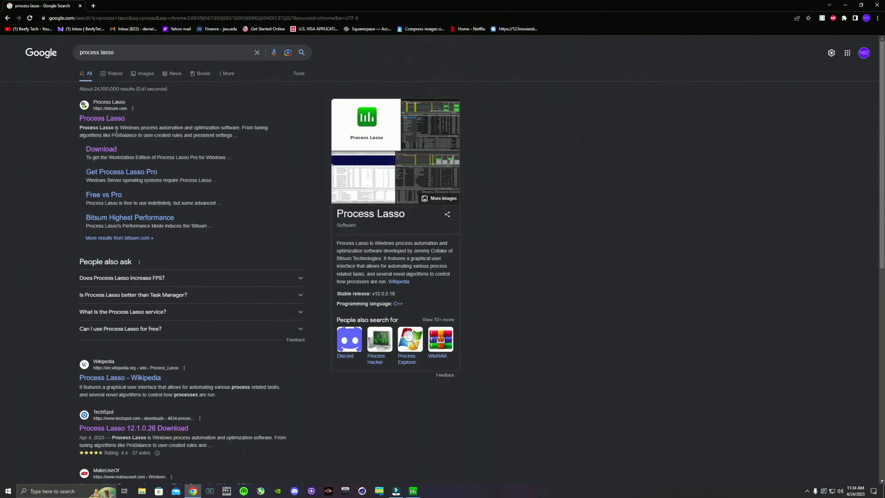
pyautogui.click(146, 73)
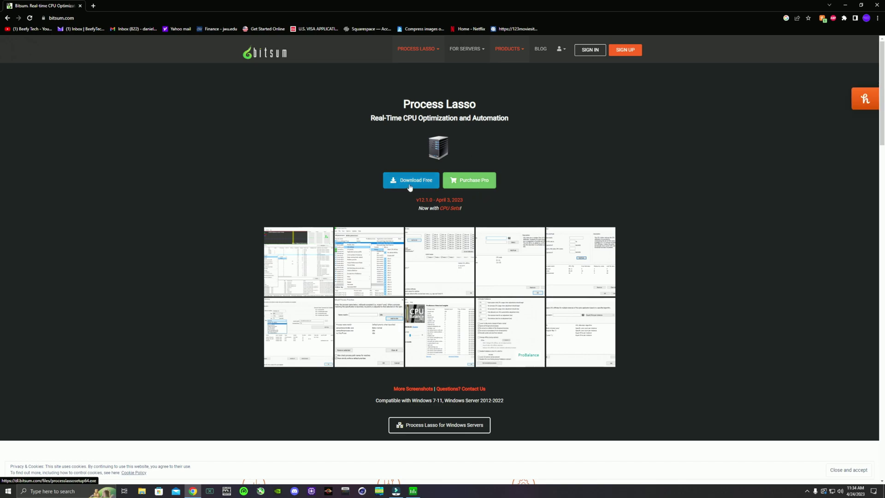
pyautogui.click(877, 4)
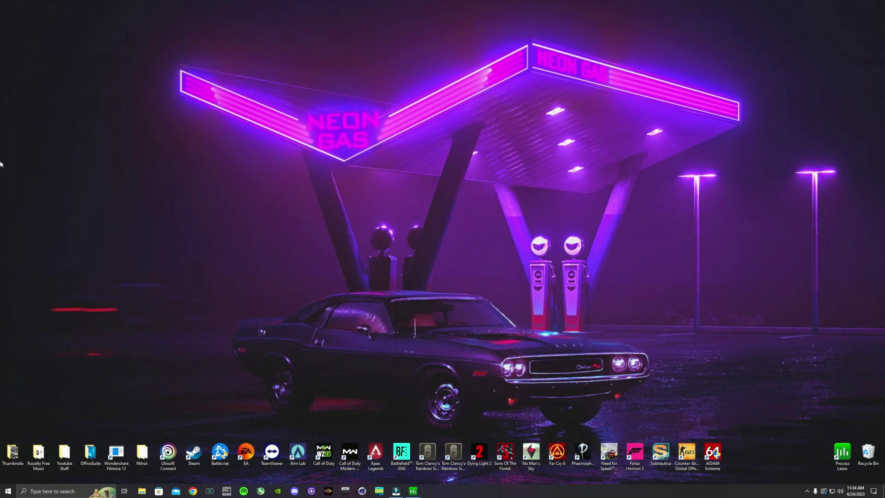
# Step: Open Process Lasso and inspect processes like GoogleCrashHandler.exe pinned to CPUs 16-31
pyautogui.click(413, 490)
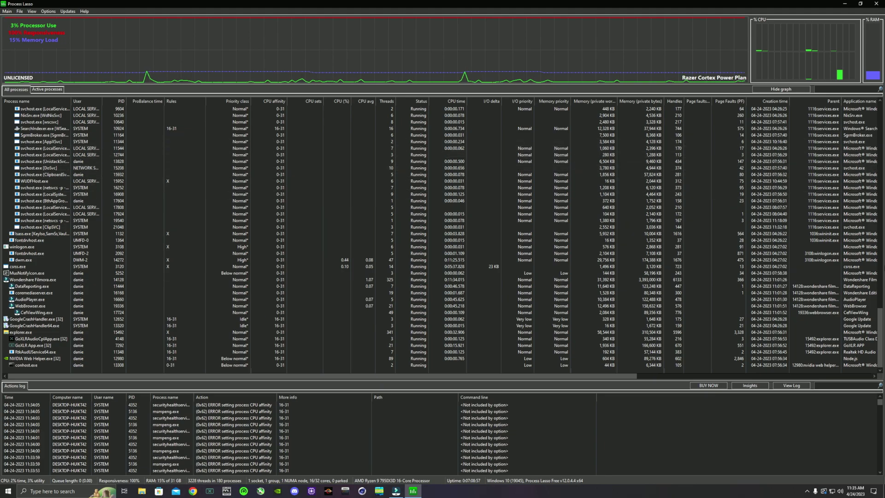
pyautogui.moveTo(47, 313)
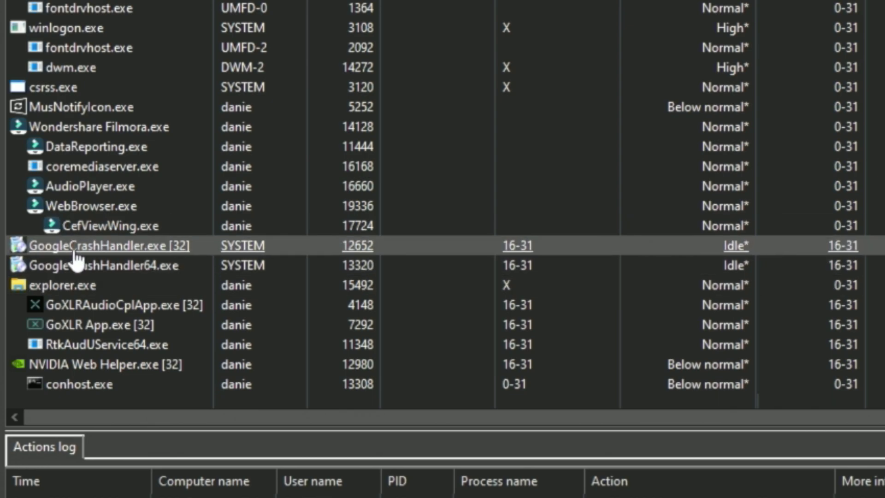
pyautogui.moveTo(85, 255)
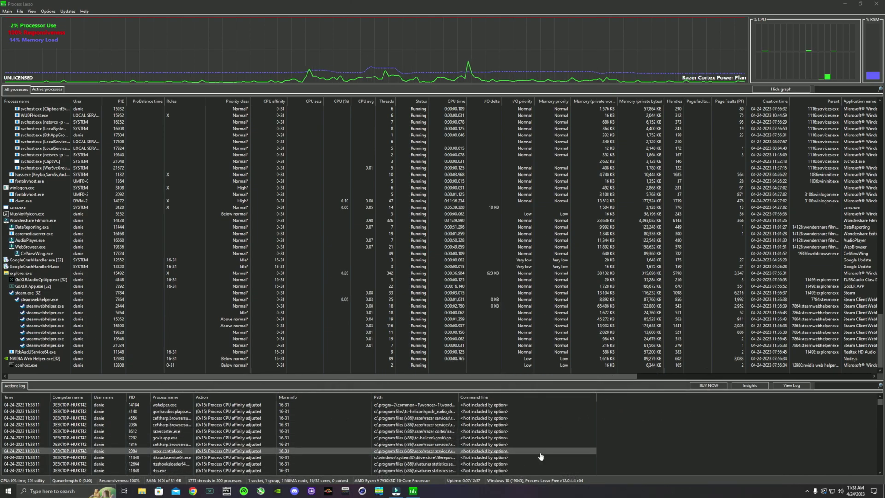
# Step: Launch Phasmophobia and set Phasmophobia.exe to always run on CPU cores 0–15
pyautogui.press('super+d')
pyautogui.click(584, 453)
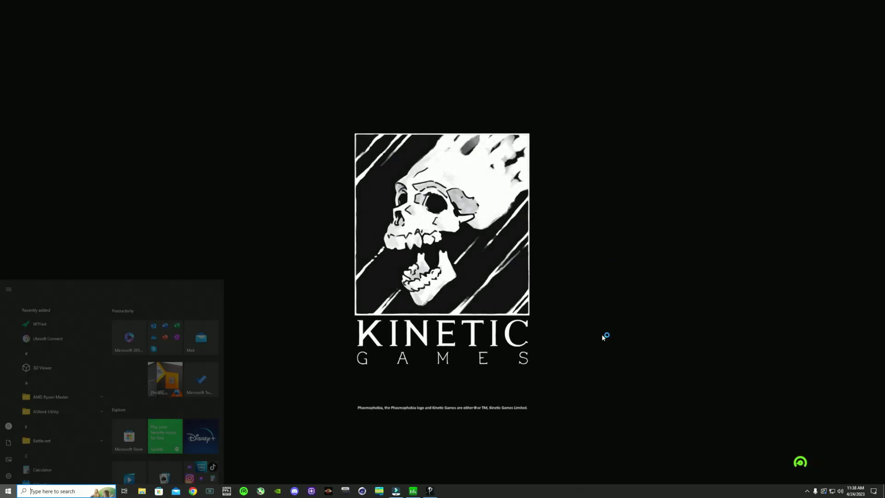
pyautogui.click(413, 491)
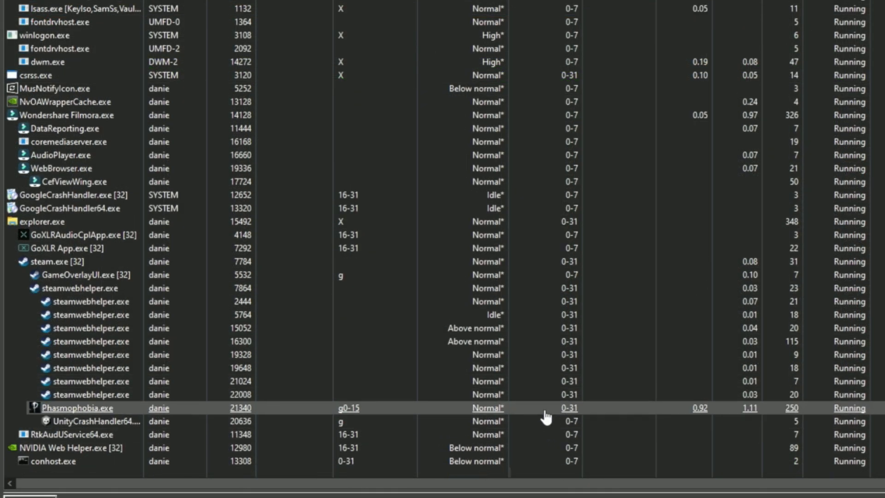
pyautogui.click(442, 410)
pyautogui.rightClick(440, 409)
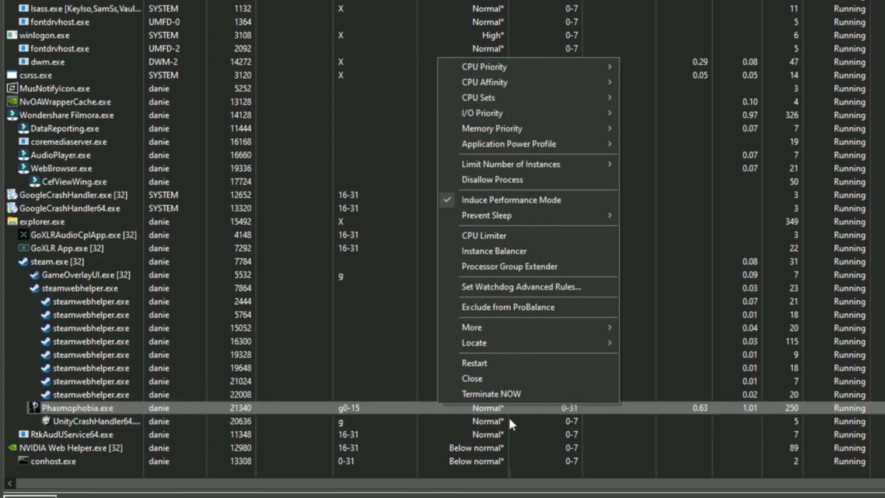
pyautogui.moveTo(505, 86)
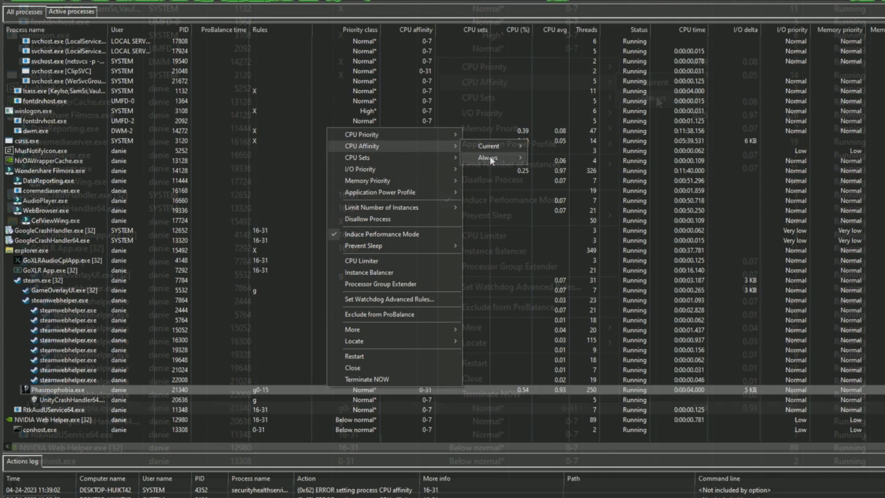
pyautogui.moveTo(701, 100)
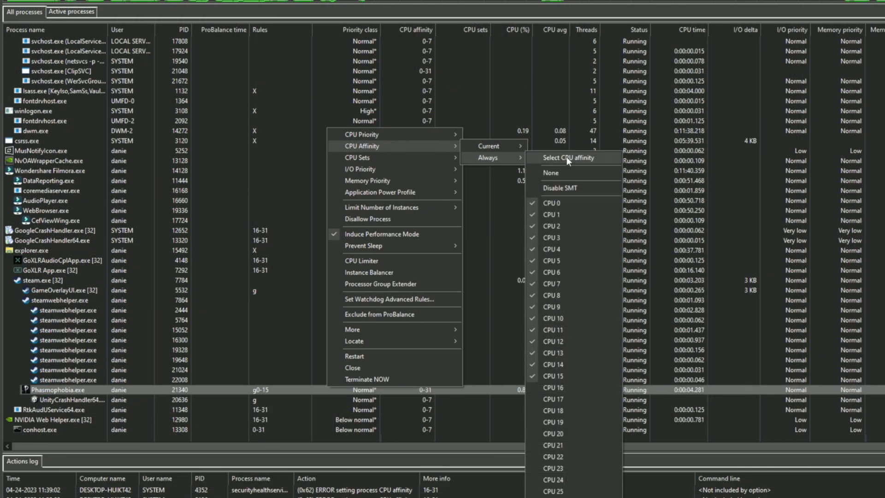
pyautogui.click(756, 97)
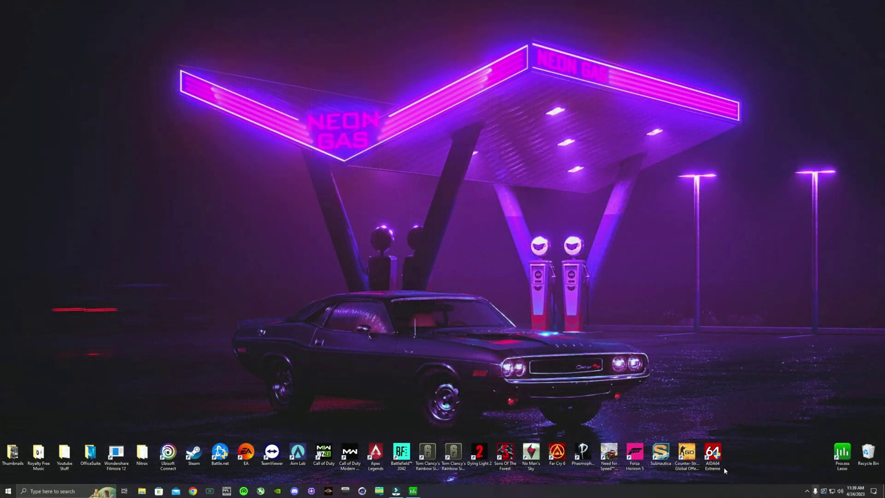
# Step: Launch CS:GO and give csgo.exe a permanent CPU affinity of cores 16–31
pyautogui.doubleClick(683, 455)
pyautogui.click(414, 491)
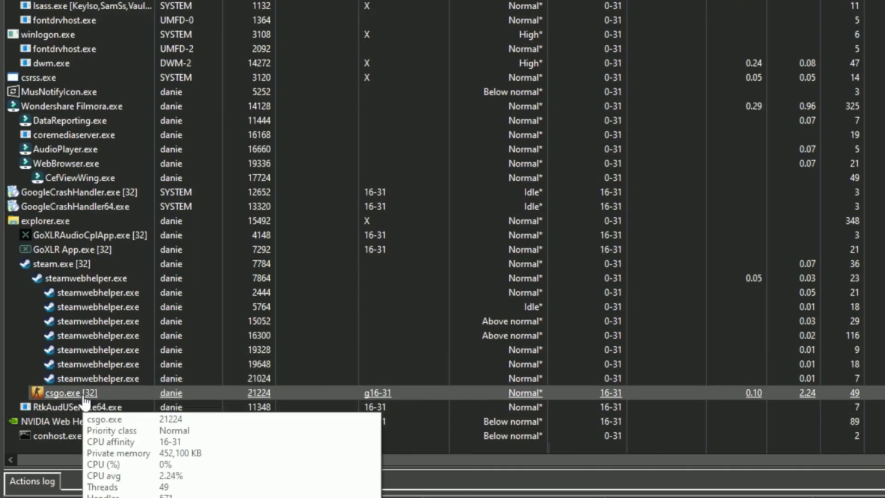
pyautogui.rightClick(83, 395)
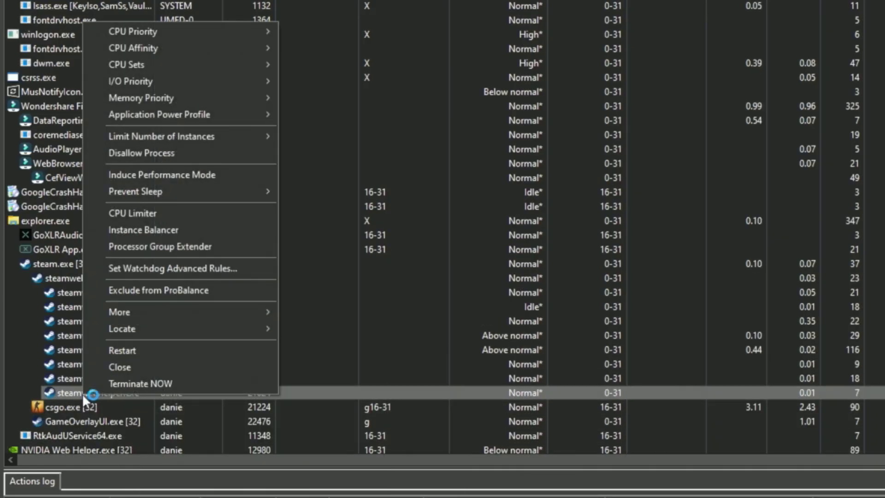
pyautogui.click(56, 413)
pyautogui.rightClick(56, 413)
pyautogui.rightClick(37, 406)
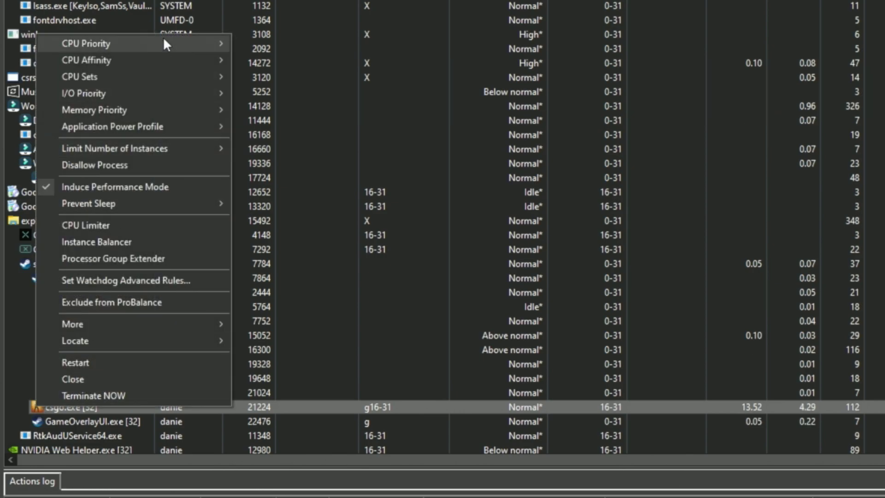
pyautogui.moveTo(138, 57)
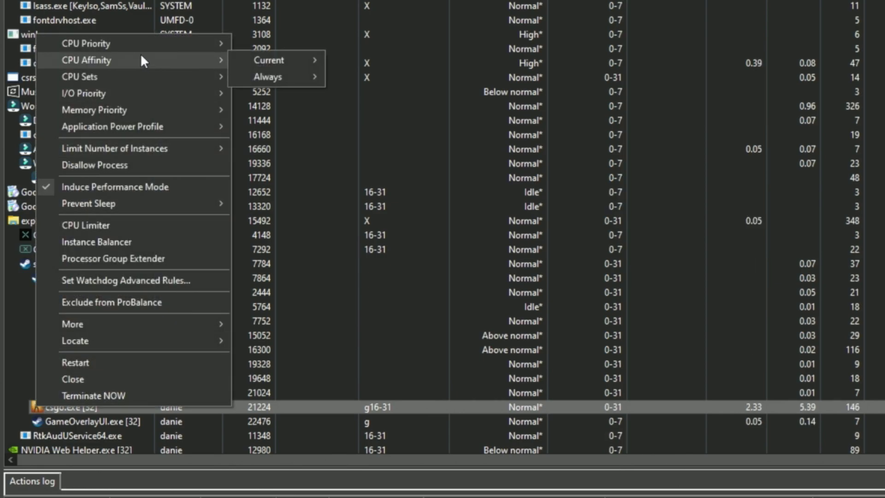
pyautogui.moveTo(261, 76)
pyautogui.click(384, 75)
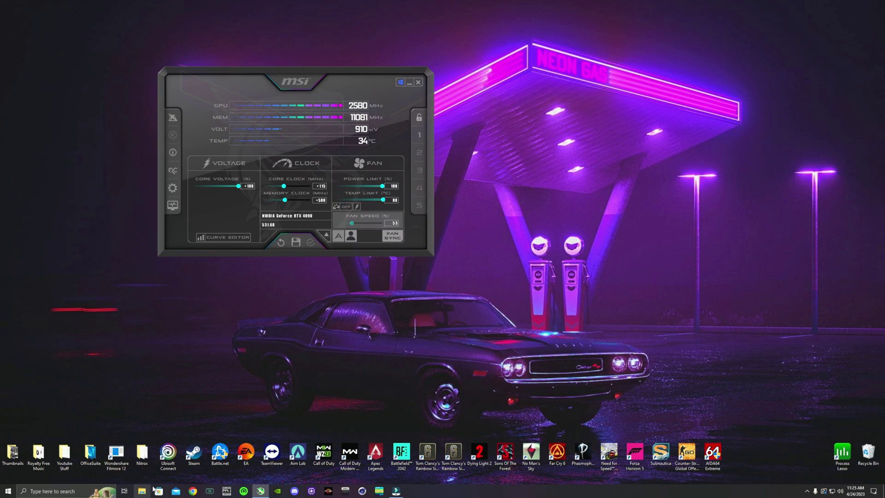
# Step: Search Google for 'msi afterburner' in a new Chrome window
pyautogui.click(197, 491)
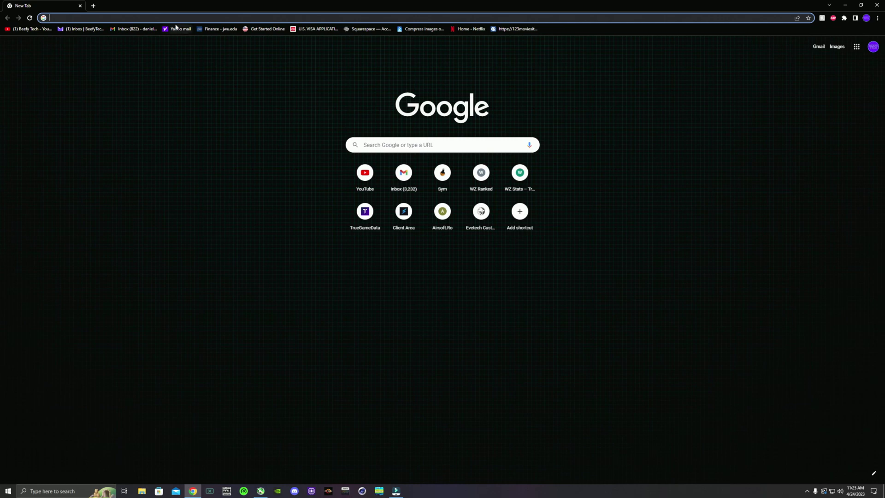
pyautogui.write('msi after')
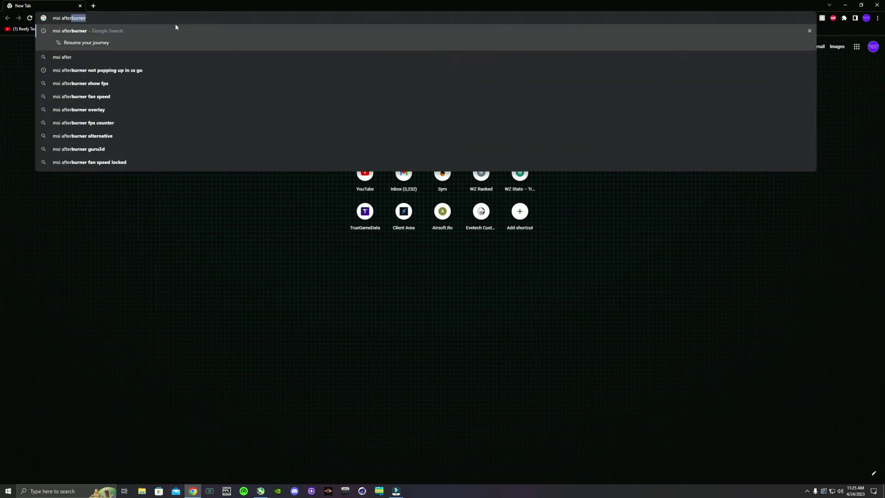
pyautogui.press('Return')
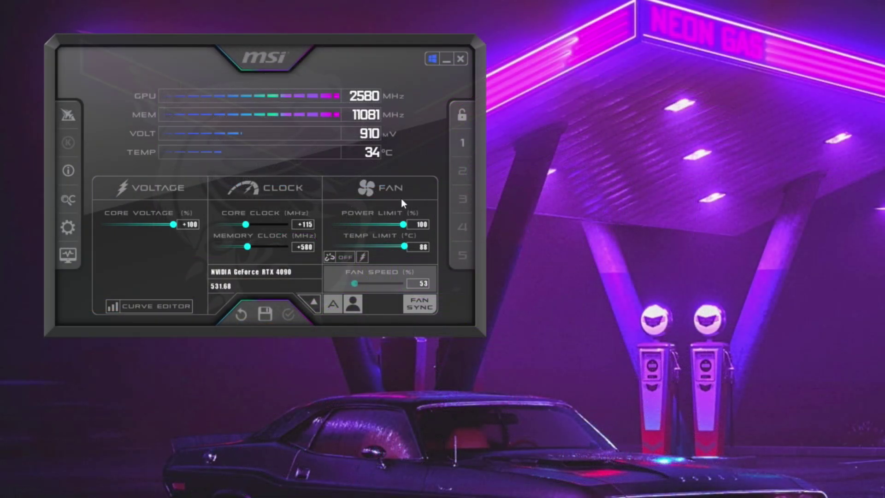
pyautogui.click(76, 222)
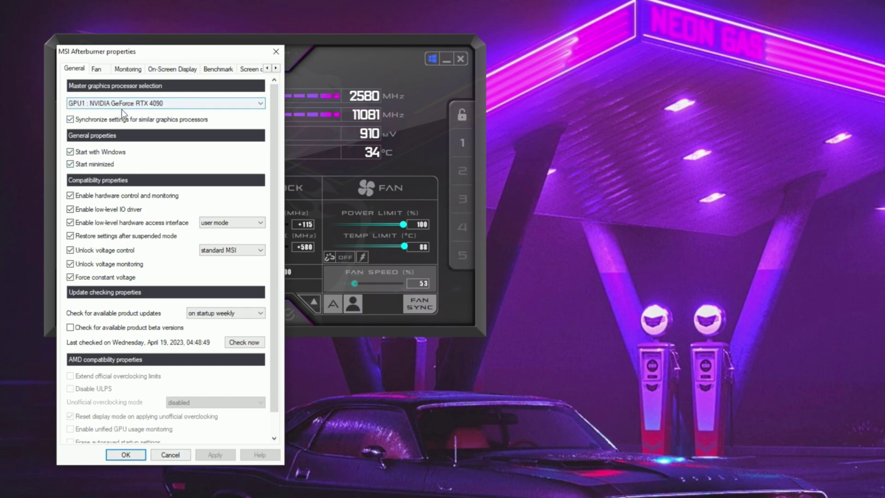
pyautogui.click(276, 52)
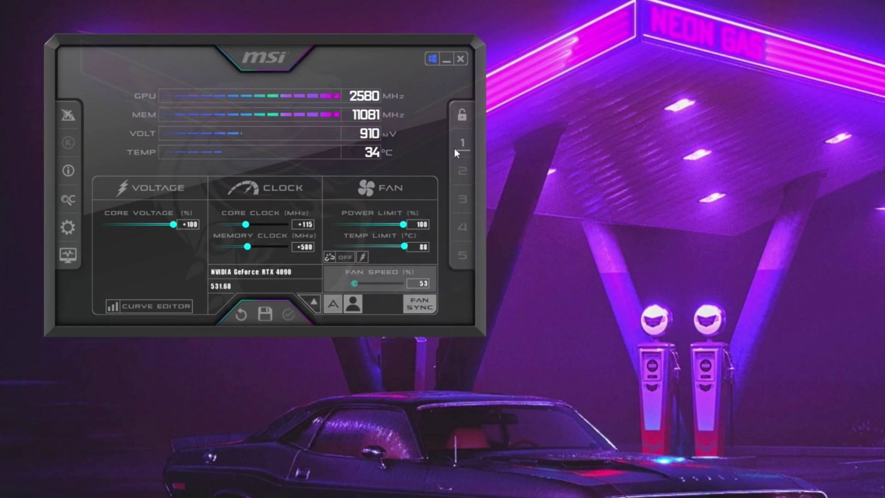
# Step: Make MSI Afterburner apply the RTX 4090 overclock at Windows startup
pyautogui.click(286, 314)
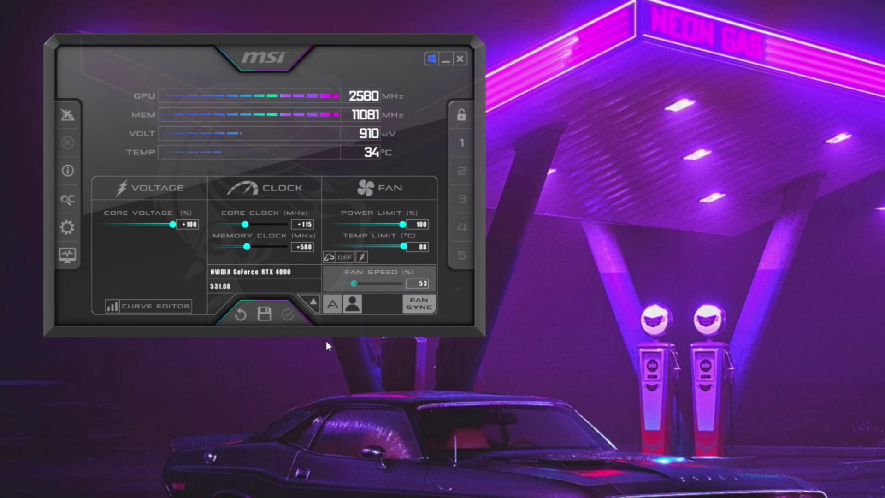
pyautogui.click(430, 60)
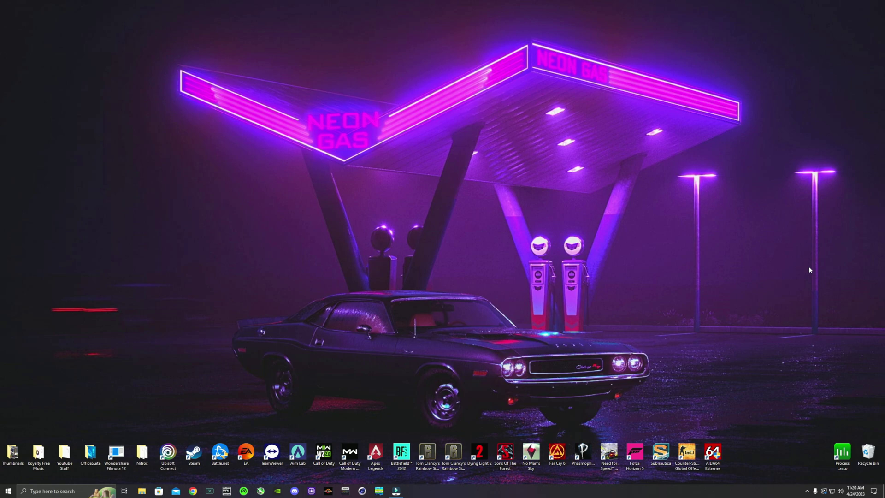
# Step: Launch NVIDIA Control Panel from the desktop and set Power management mode to Prefer maximum performance
pyautogui.rightClick(348, 273)
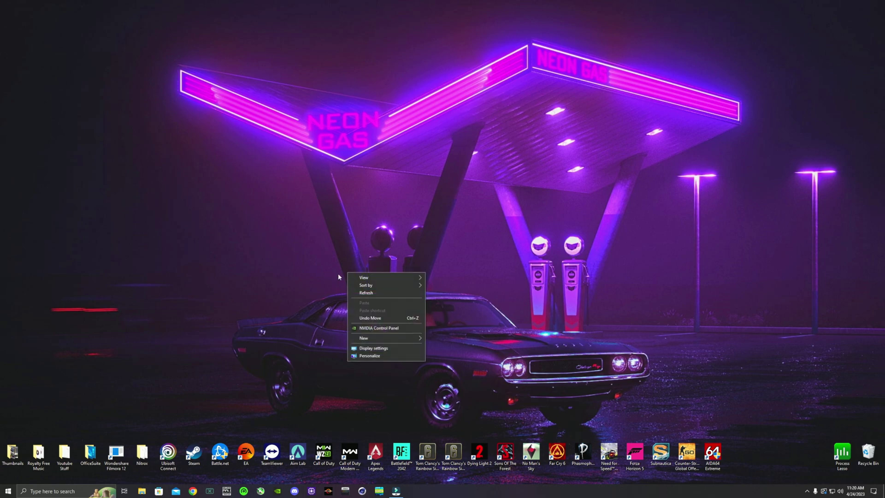
pyautogui.click(382, 328)
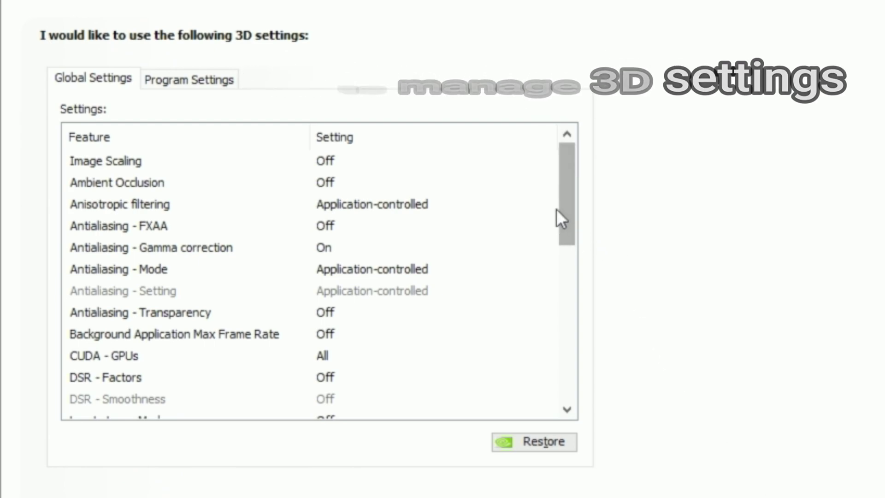
pyautogui.moveTo(563, 231); pyautogui.dragTo(572, 351)
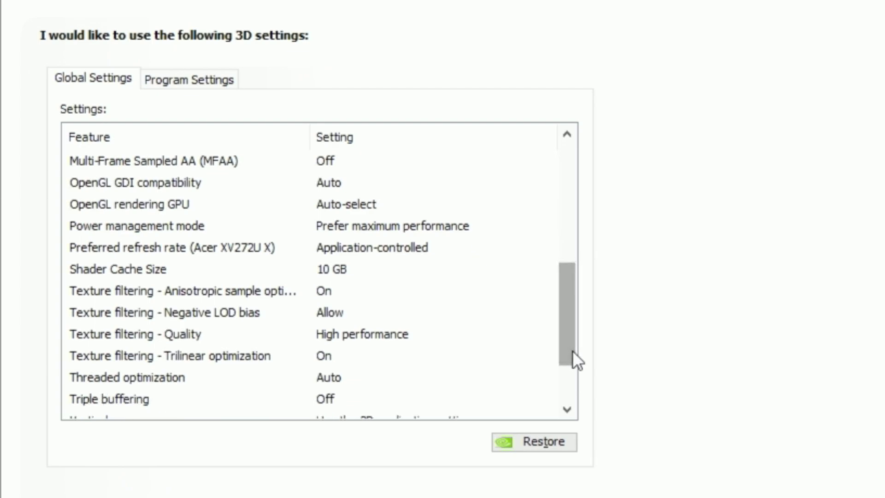
pyautogui.click(331, 226)
pyautogui.click(335, 228)
pyautogui.click(513, 263)
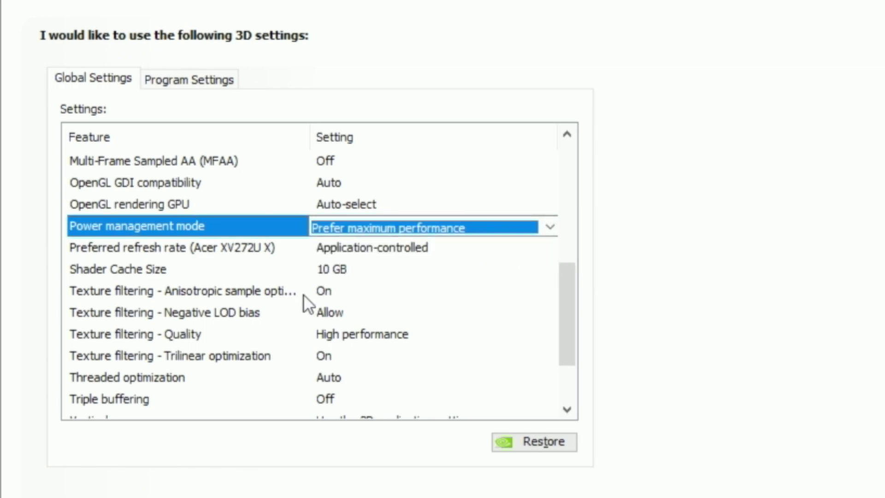
# Step: Set Shader Cache Size to 10 GB and Texture filtering - Quality to High performance
pyautogui.click(323, 286)
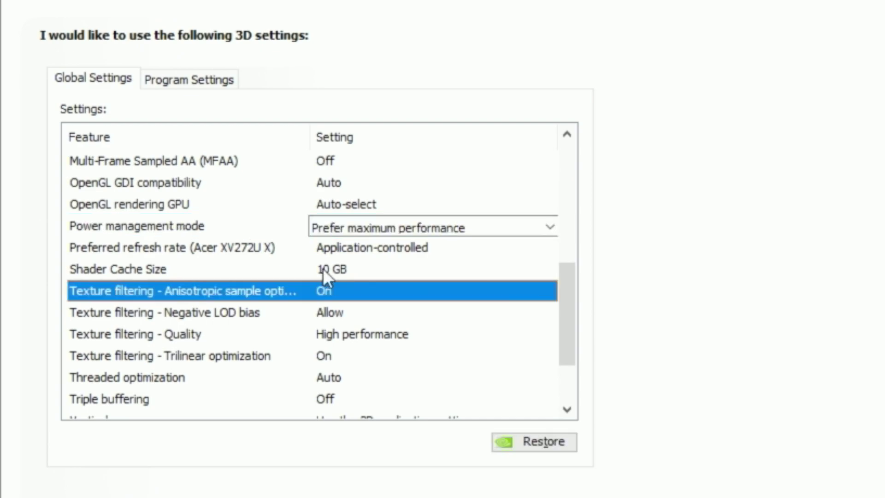
pyautogui.click(322, 269)
pyautogui.click(322, 269)
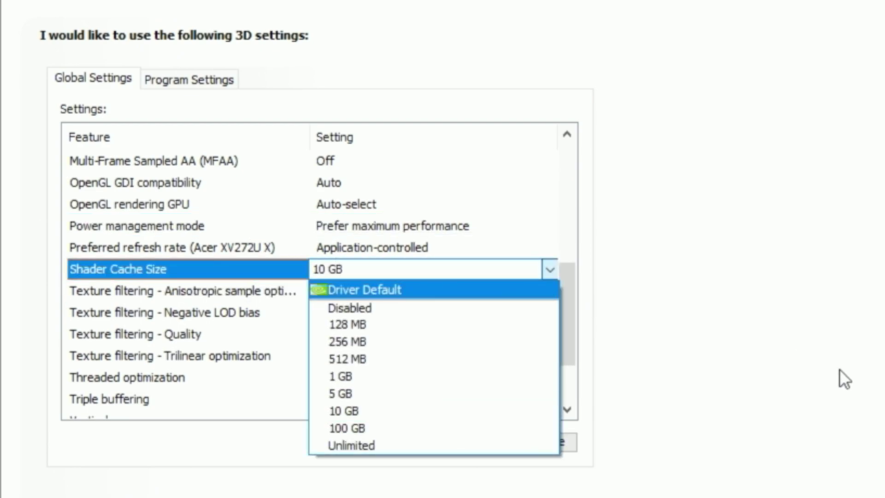
pyautogui.click(329, 410)
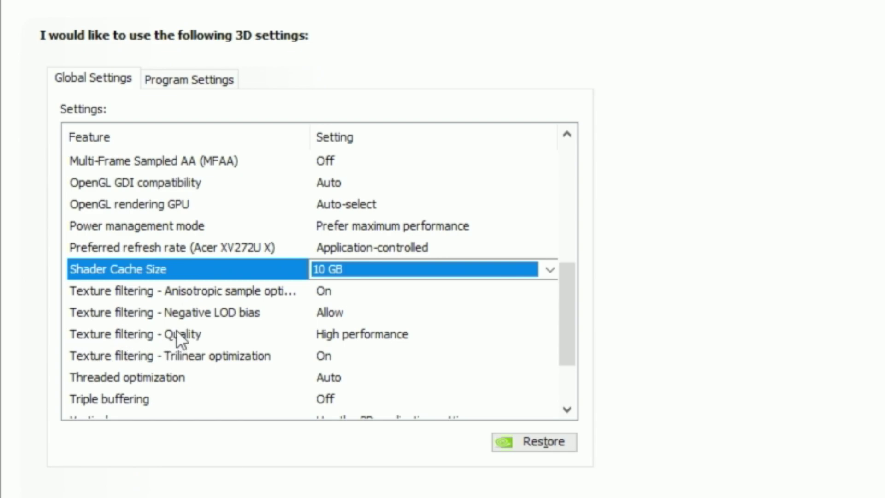
pyautogui.click(335, 338)
pyautogui.click(333, 334)
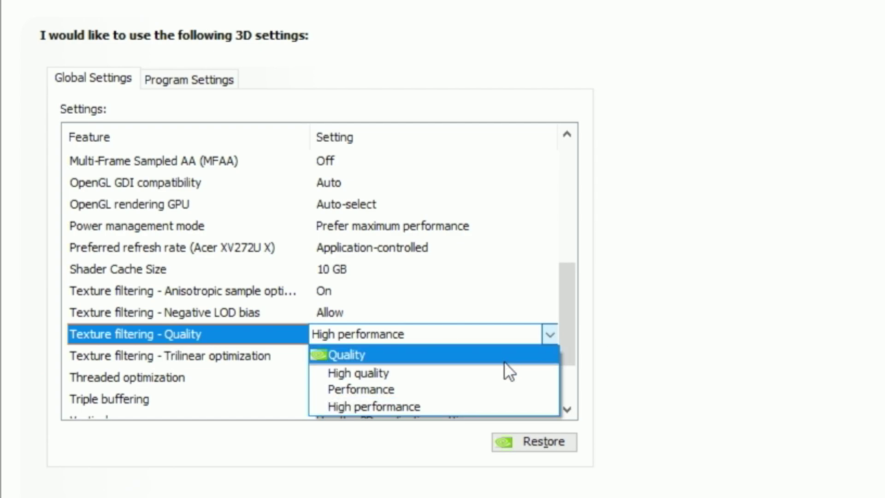
pyautogui.click(470, 338)
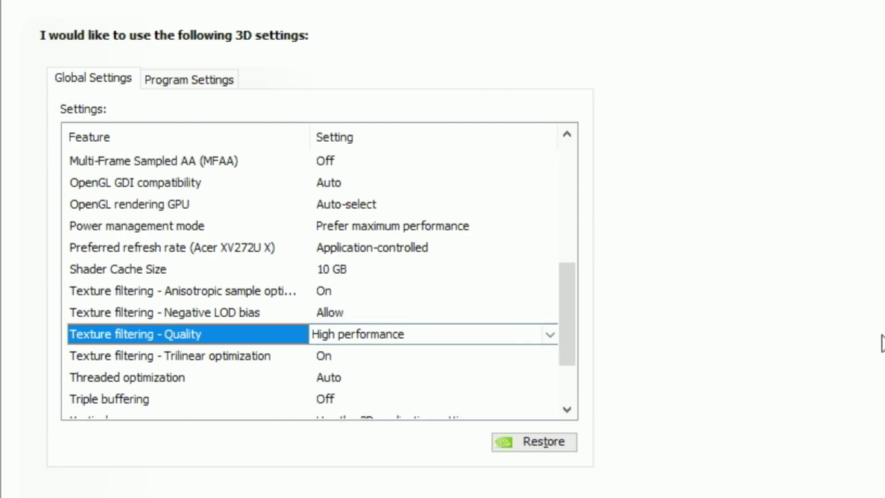
pyautogui.click(458, 332)
pyautogui.click(745, 311)
pyautogui.click(516, 332)
pyautogui.click(678, 312)
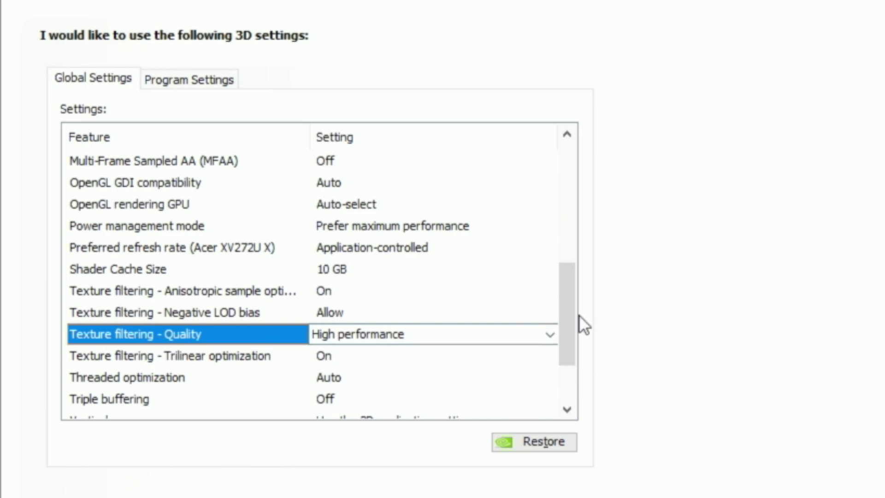
pyautogui.moveTo(571, 322); pyautogui.dragTo(583, 348)
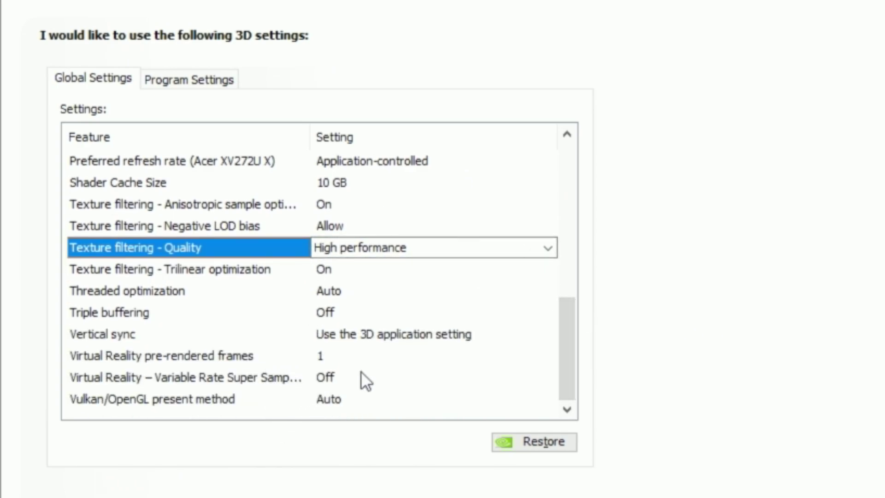
pyautogui.scroll(2, 406, 276)
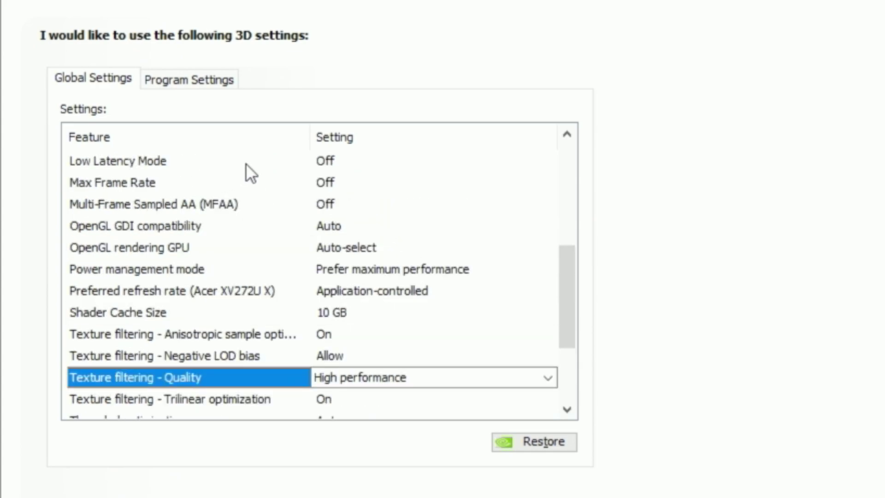
pyautogui.click(258, 165)
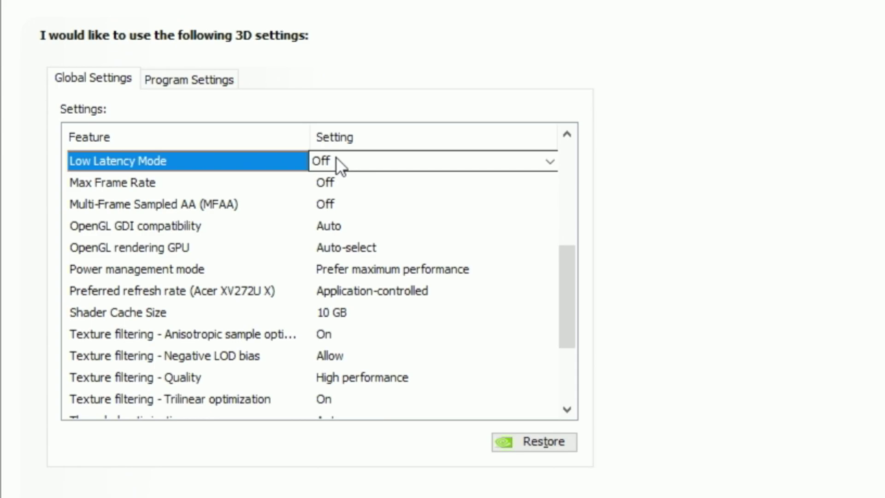
pyautogui.click(373, 160)
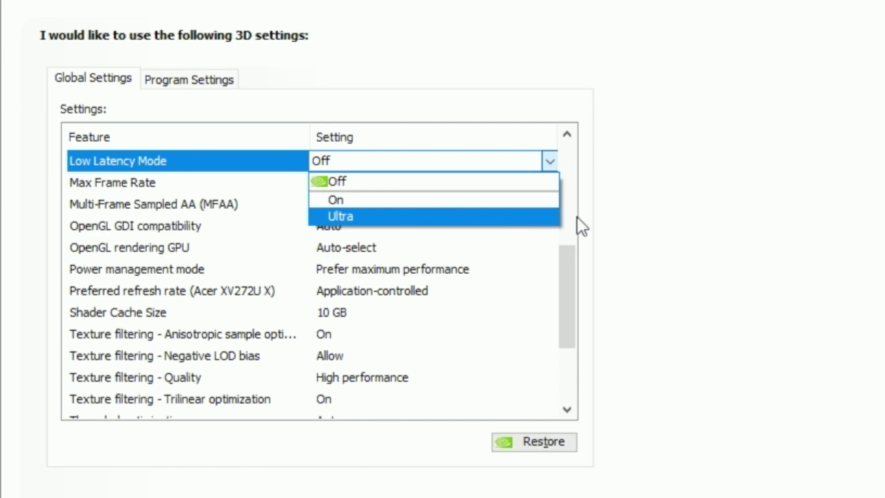
pyautogui.click(386, 180)
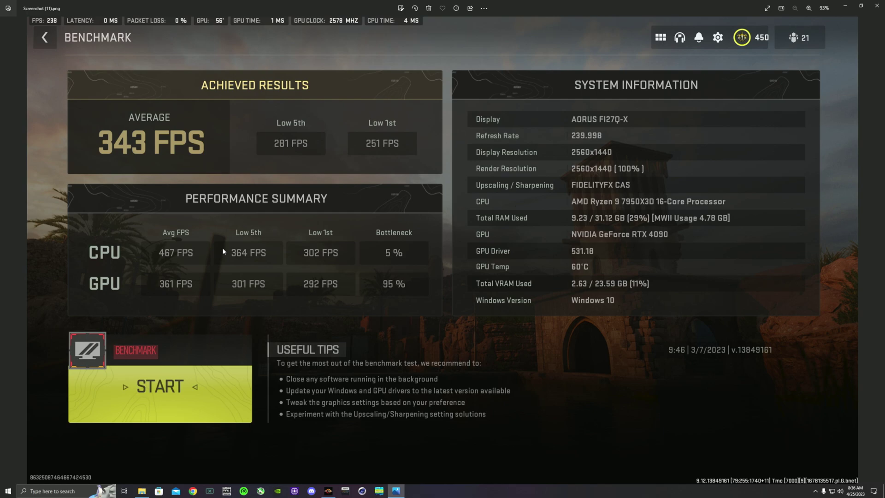
# Step: View Screenshot (84), the 360 FPS Warzone 2.0 benchmark, in a restored-down Photos window
pyautogui.click(861, 6)
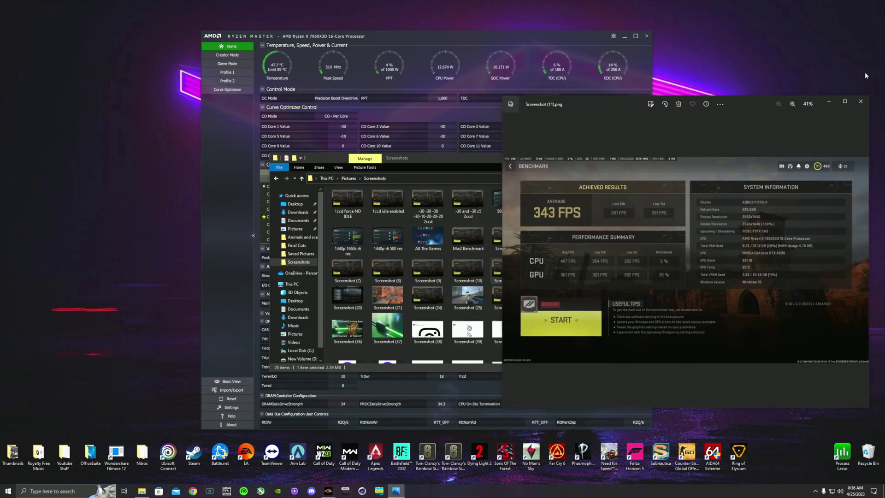
pyautogui.click(866, 96)
pyautogui.scroll(-5, 621, 257)
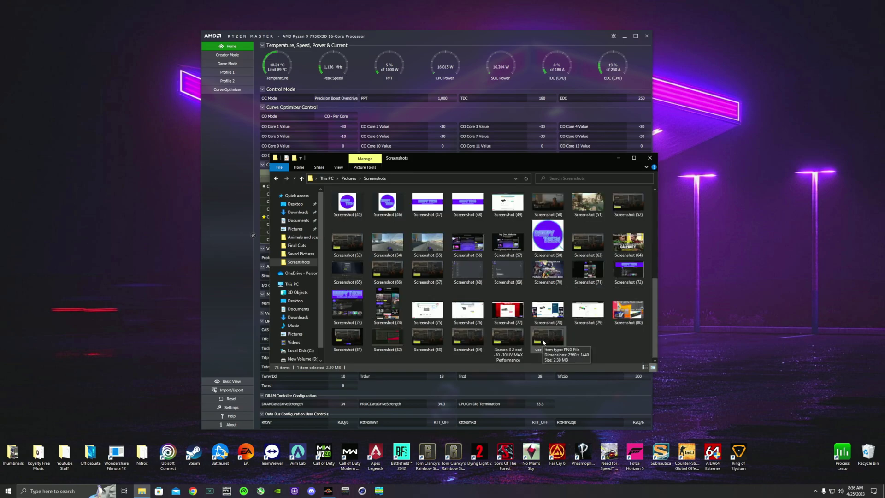
pyautogui.doubleClick(452, 340)
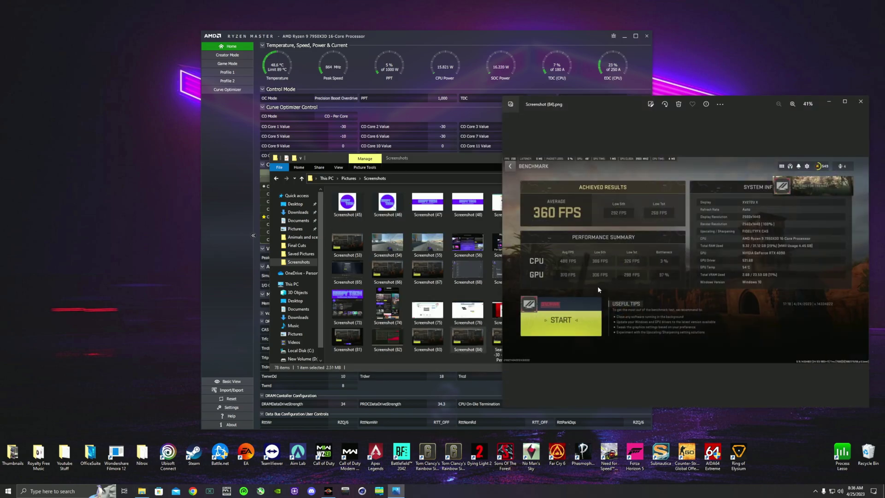
pyautogui.click(845, 103)
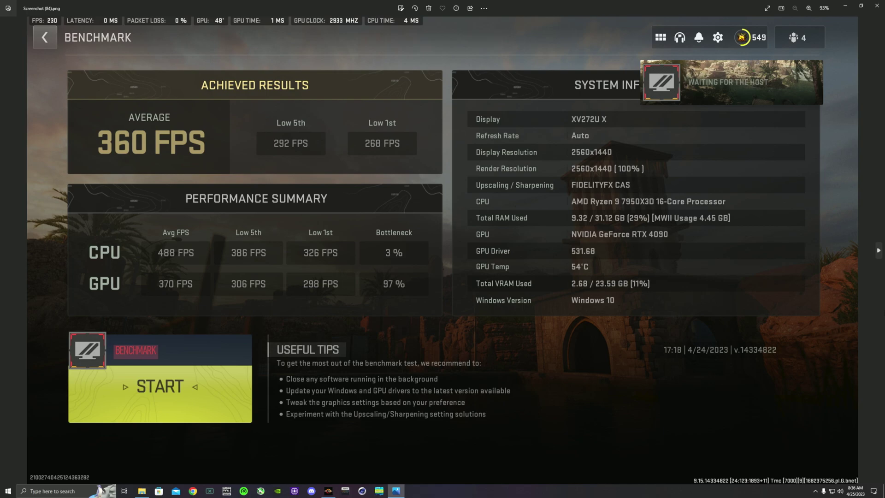
pyautogui.click(861, 6)
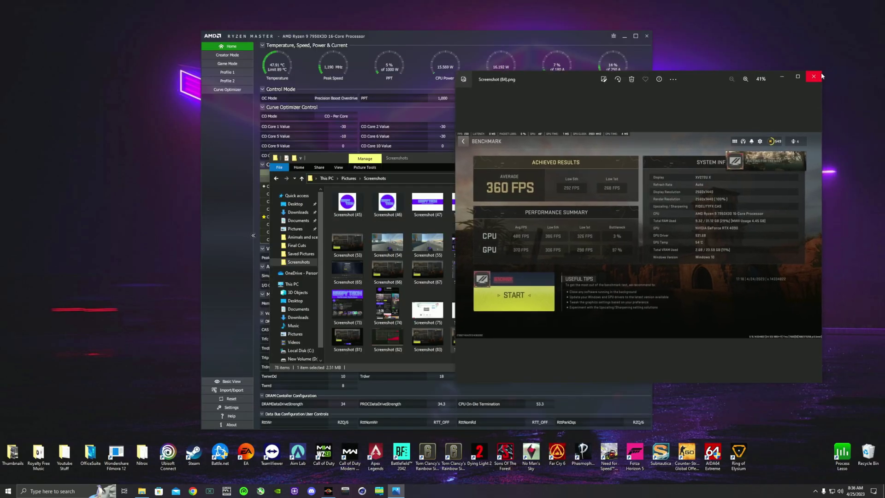
# Step: Close the benchmark screenshot and type 'chipset' as a search in Chrome
pyautogui.click(820, 76)
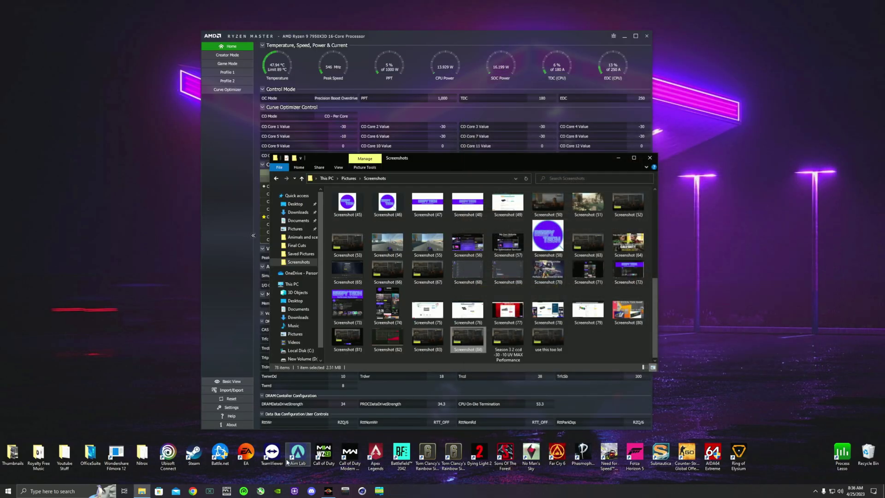
pyautogui.click(192, 492)
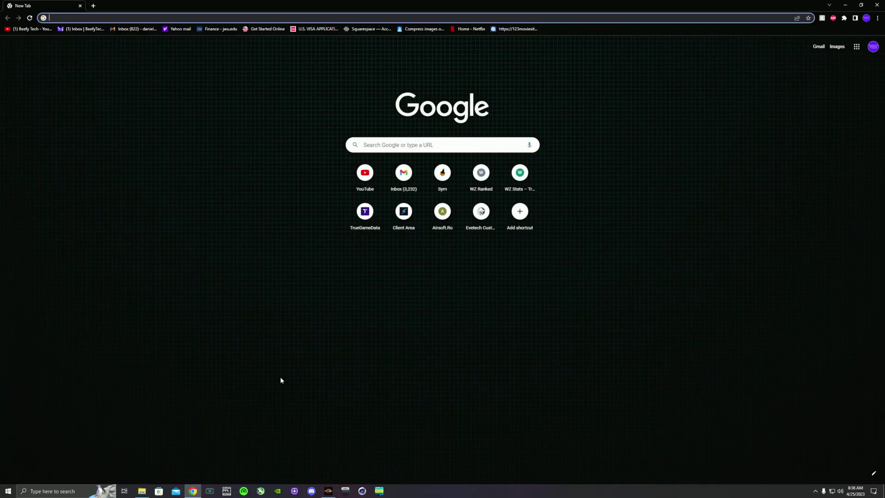
pyautogui.write('chipset')
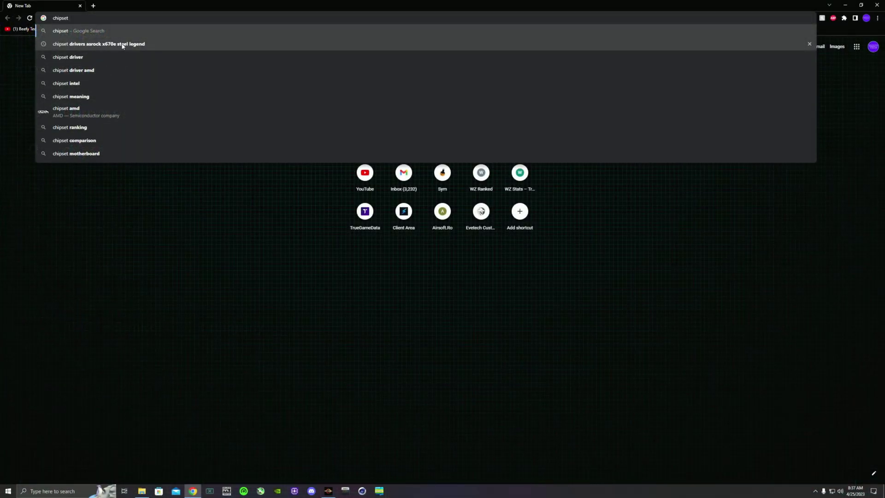
# Step: Search 'chipset drivers asrock x670e steel legend' and scroll to ASRock's X670E Steel Legend chipset driver
pyautogui.click(152, 43)
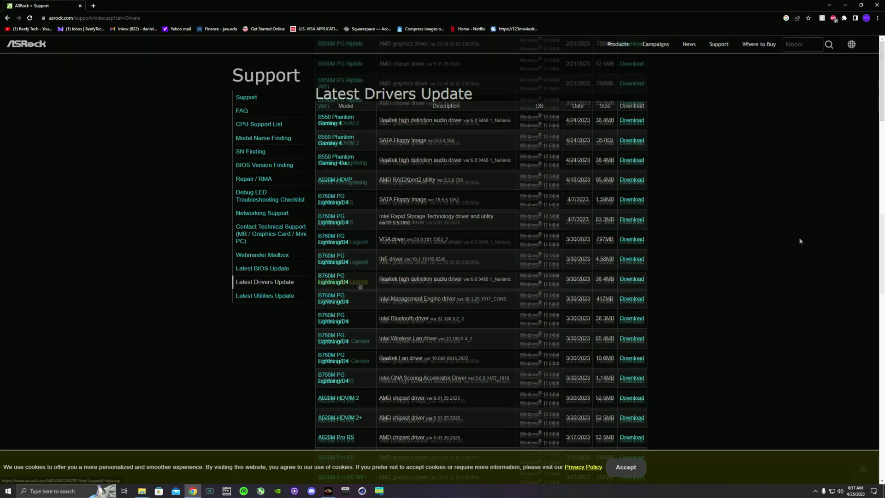
pyautogui.scroll(-20, 360, 285)
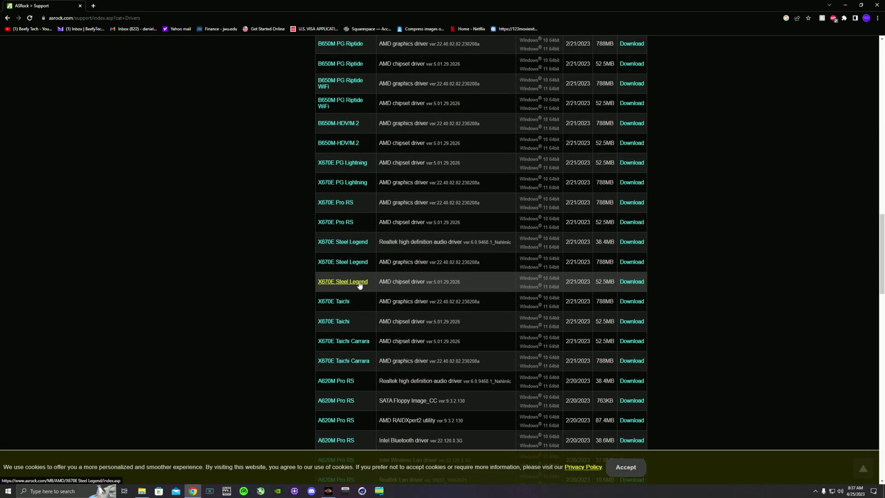